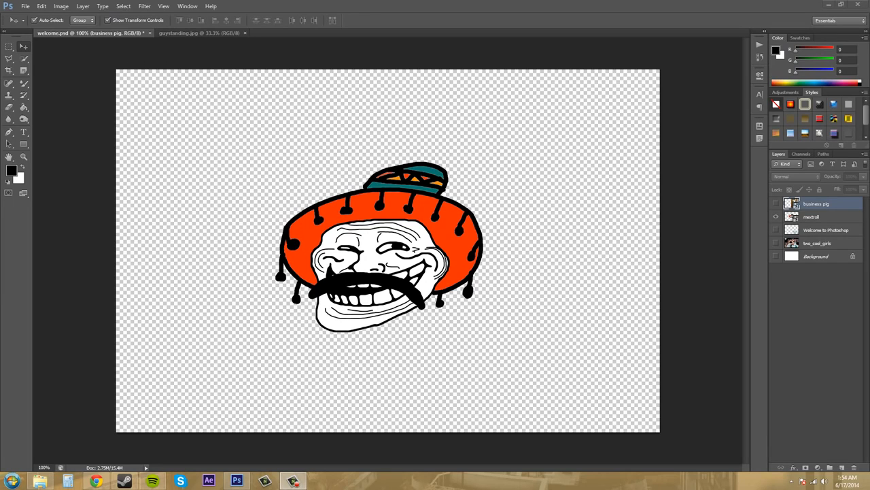
Switch to Chrome and examine the Canon RAW sample files on the RAW-Samples website
{"action": "left_click", "coordinate": [96, 480]}
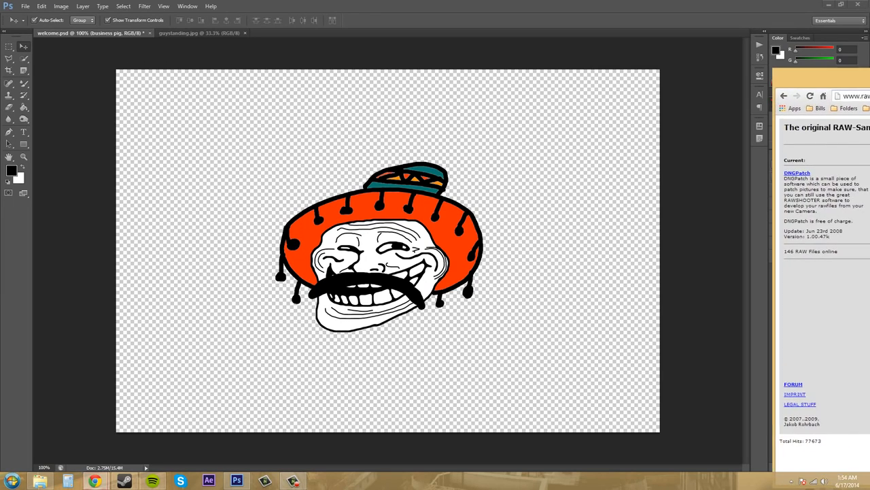
{"action": "left_click_drag", "start_coordinate": [869, 59], "coordinate": [396, 38]}
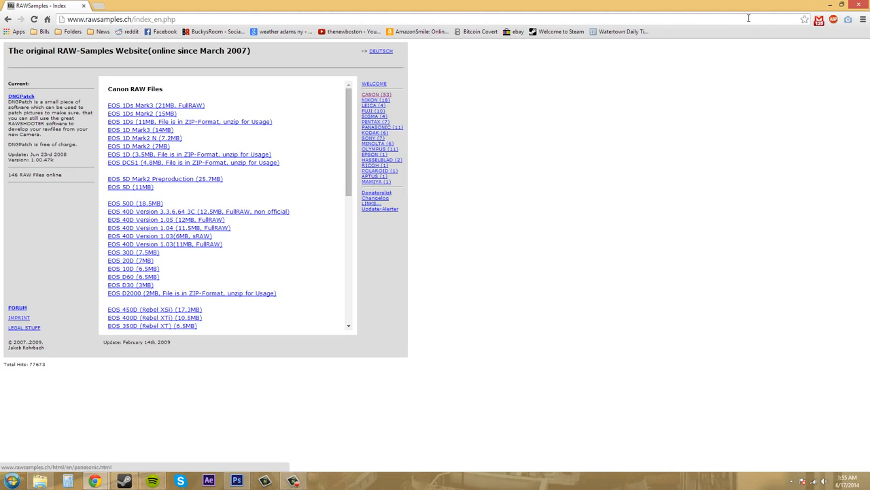
{"action": "left_click_drag", "start_coordinate": [693, 10], "coordinate": [869, 30]}
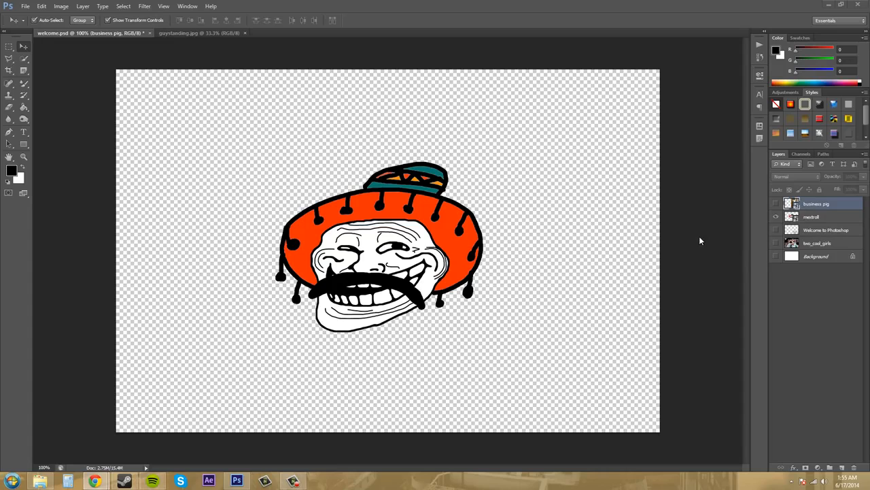
Open the RAW_CANON_5D_ARGB photo from the Images folder and reposition the Camera Raw window
{"action": "left_click", "coordinate": [25, 6]}
{"action": "left_click", "coordinate": [33, 24]}
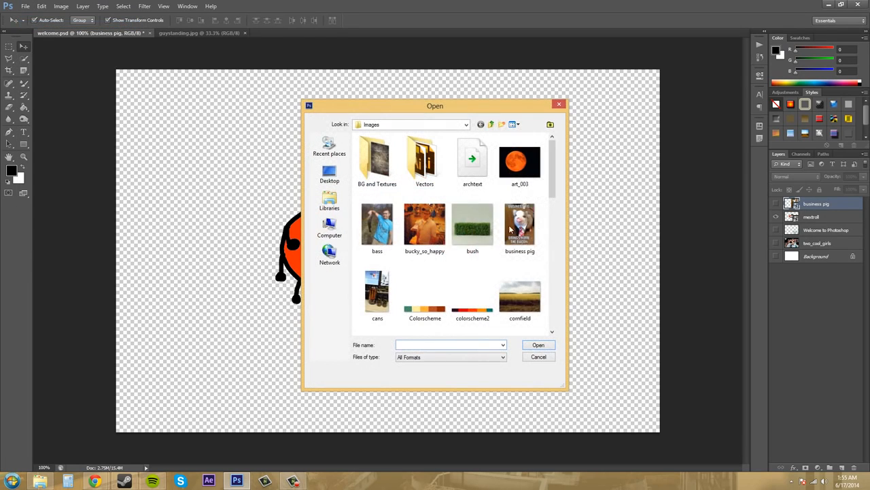
{"action": "left_click_drag", "start_coordinate": [552, 158], "coordinate": [555, 266]}
{"action": "left_click", "coordinate": [521, 190]}
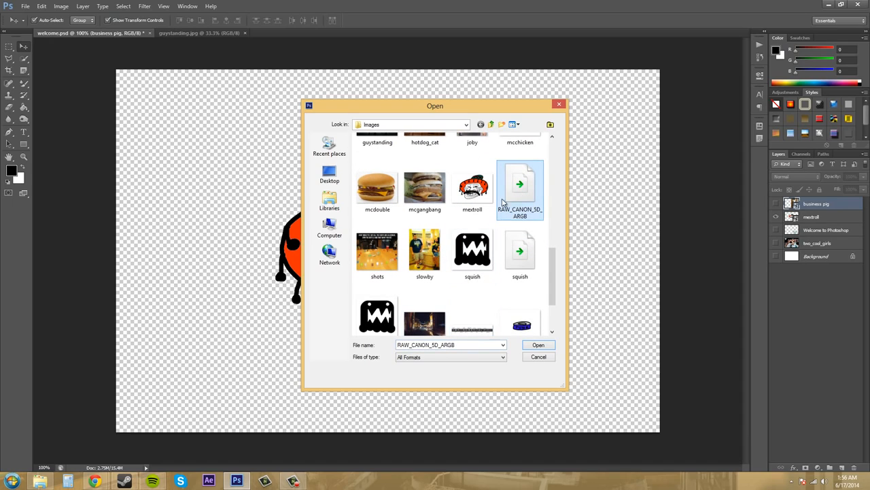
{"action": "left_click", "coordinate": [538, 346]}
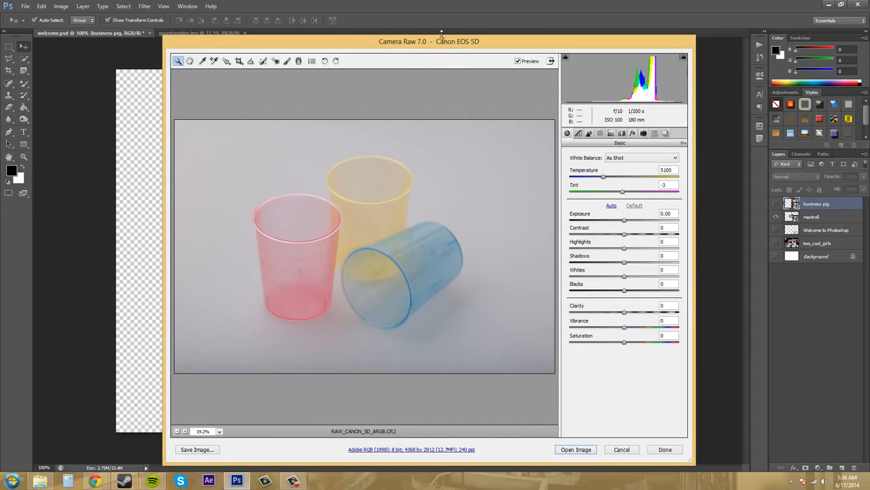
{"action": "left_click_drag", "start_coordinate": [442, 43], "coordinate": [401, 25]}
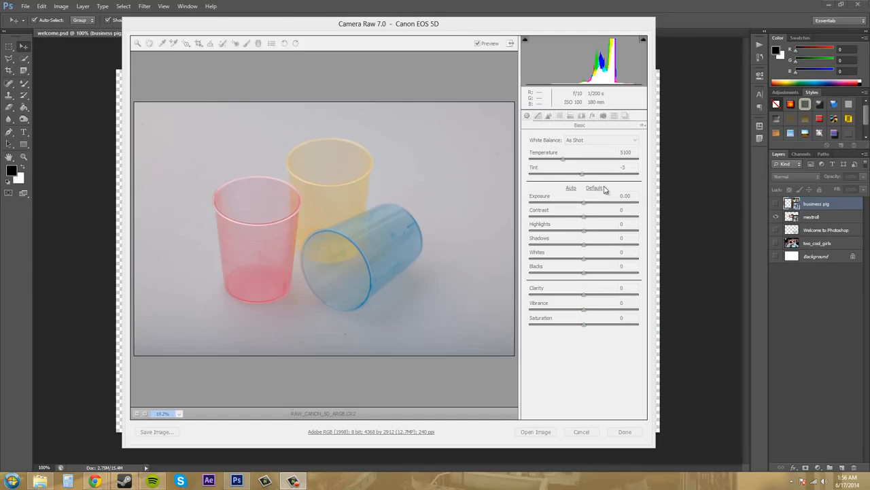
Apply the Auto tone adjustments to the photo of the coloured cups
{"action": "left_click", "coordinate": [525, 120]}
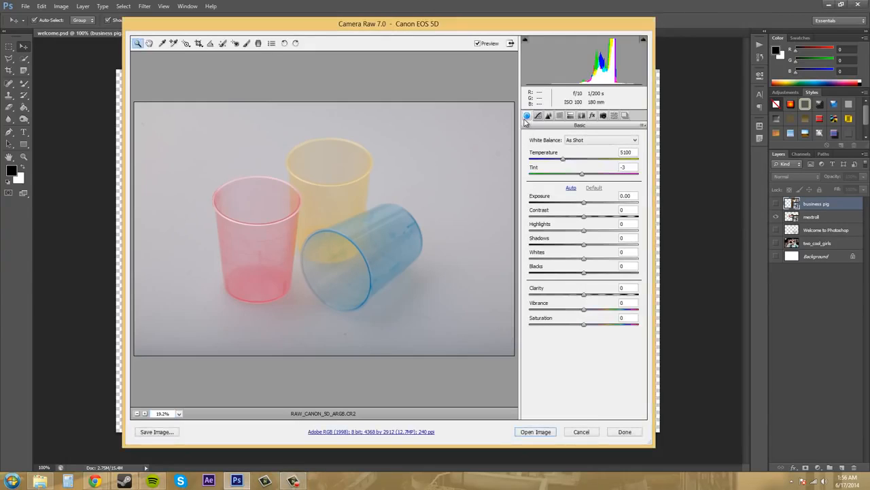
{"action": "left_click", "coordinate": [428, 134]}
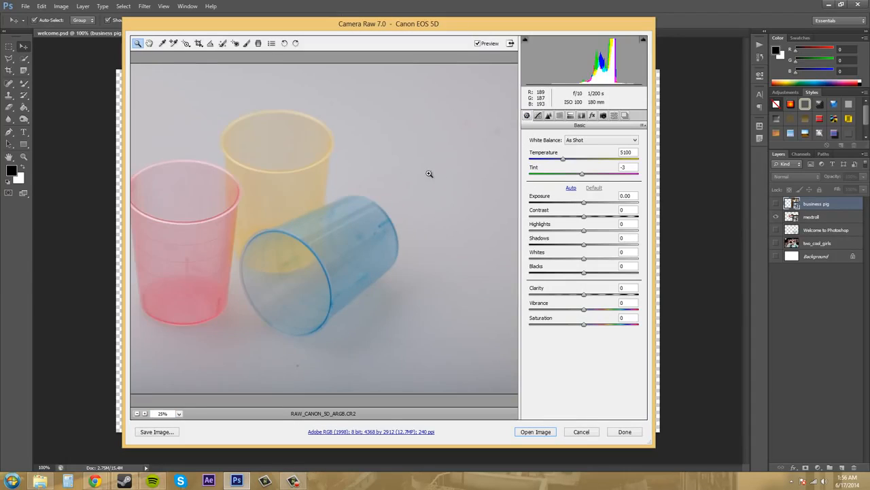
{"action": "key", "text": "alt"}
{"action": "left_click", "coordinate": [286, 191], "text": "alt"}
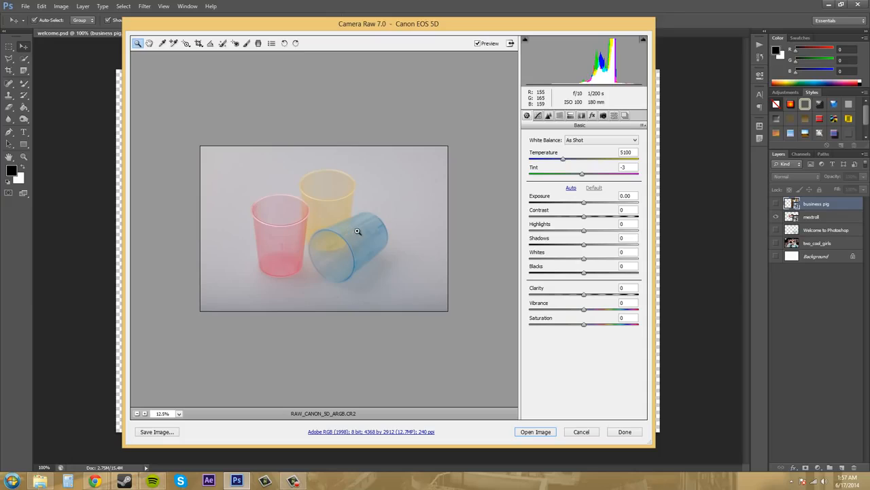
{"action": "left_click", "coordinate": [571, 188]}
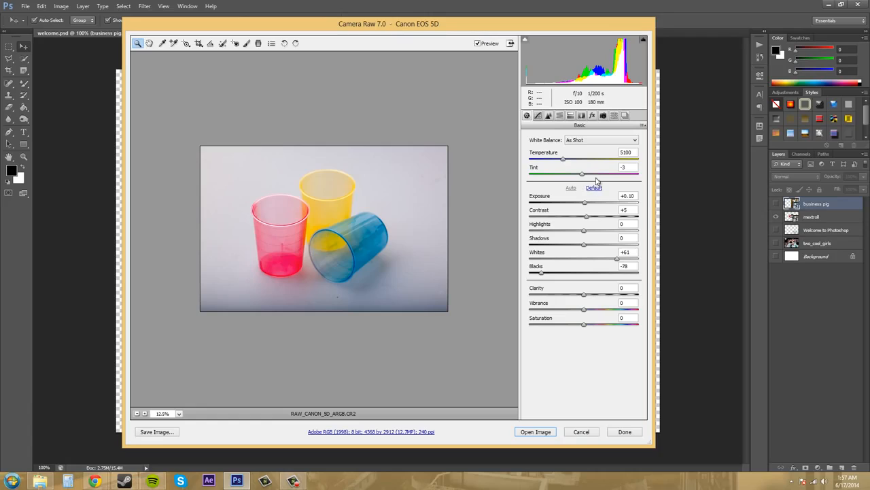
Examine the other adjustment groups, from Tone Curve and Detail through Camera Calibration and Snapshots, and return to the Basic adjustments
{"action": "left_click", "coordinate": [541, 117]}
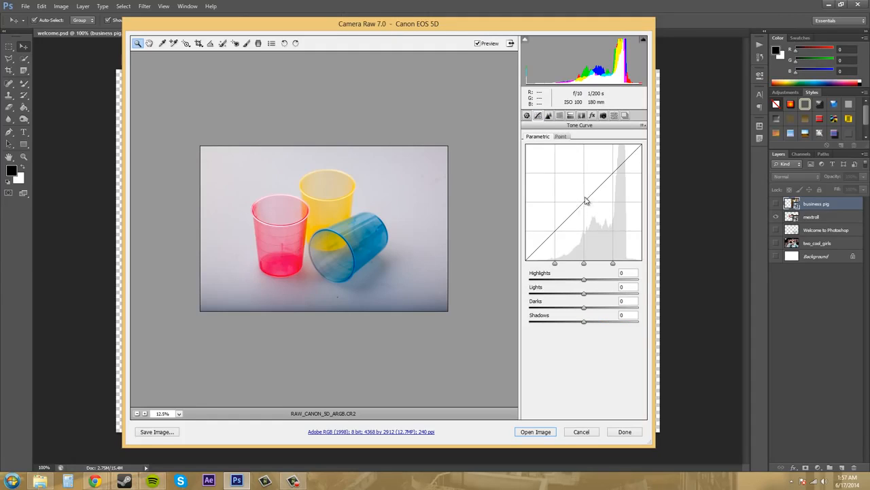
{"action": "left_click", "coordinate": [548, 117]}
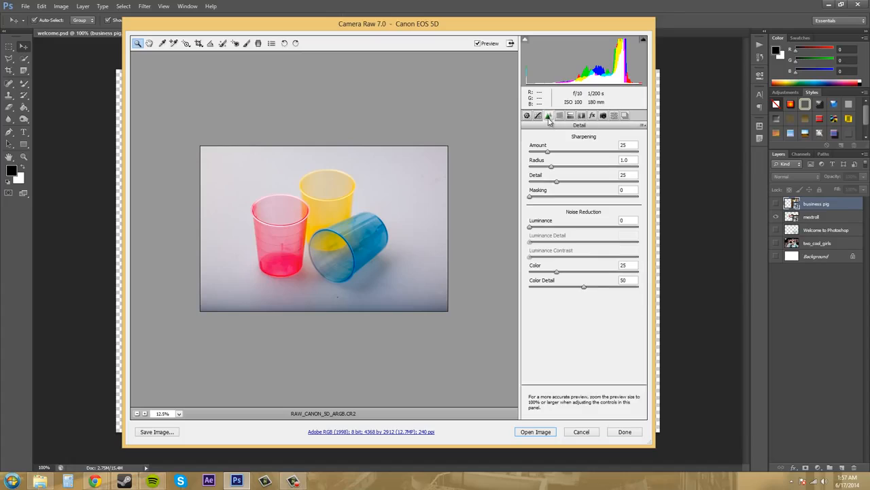
{"action": "left_click", "coordinate": [559, 117]}
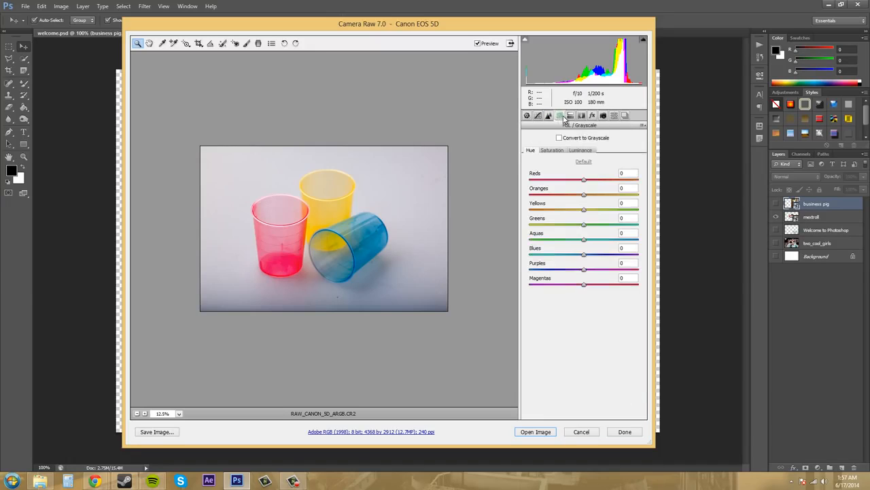
{"action": "left_click", "coordinate": [580, 116]}
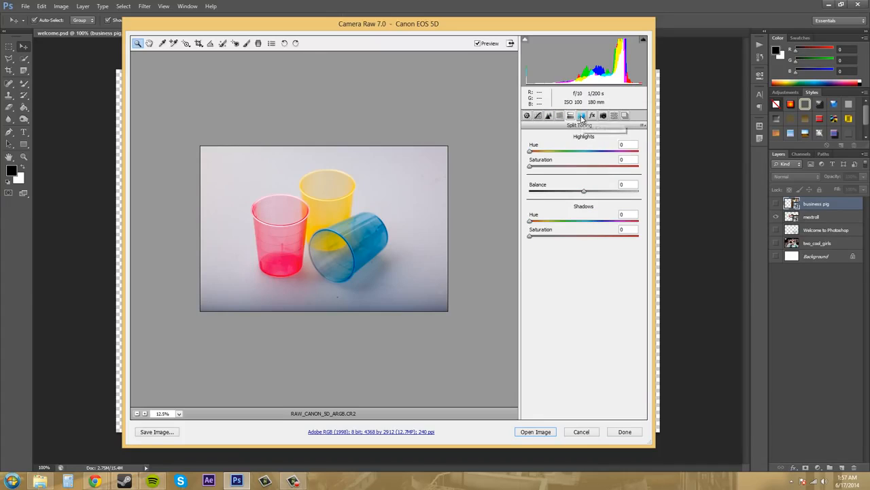
{"action": "left_click", "coordinate": [581, 117]}
{"action": "left_click", "coordinate": [593, 117]}
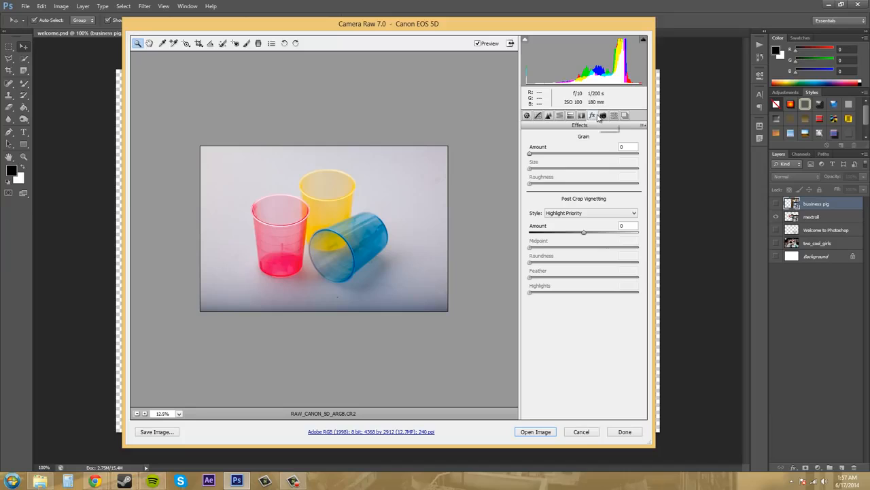
{"action": "left_click", "coordinate": [603, 116]}
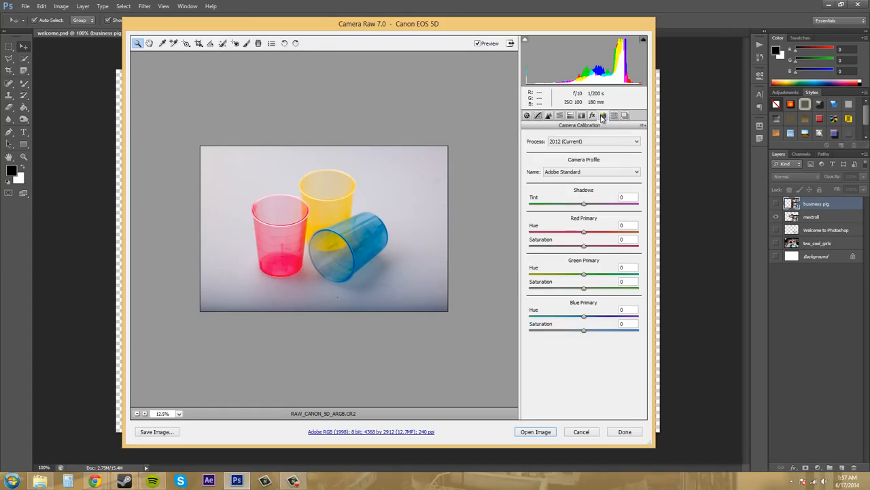
{"action": "left_click", "coordinate": [614, 117]}
{"action": "left_click", "coordinate": [625, 117]}
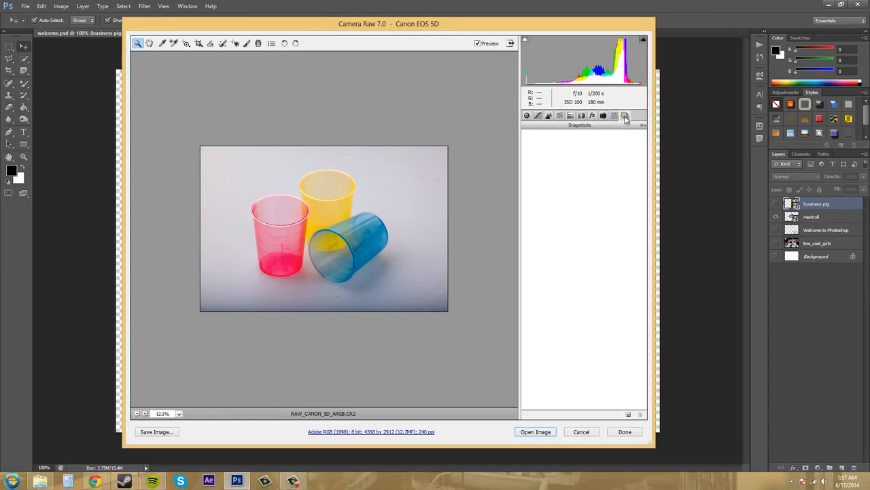
{"action": "left_click", "coordinate": [527, 115]}
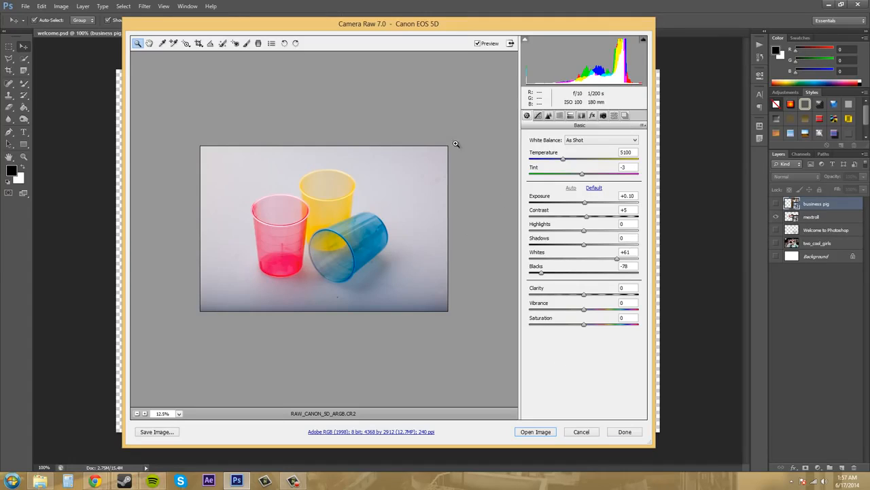
Compare the photo with and without the Basic adjustments by switching the preview off and on
{"action": "left_click", "coordinate": [478, 44]}
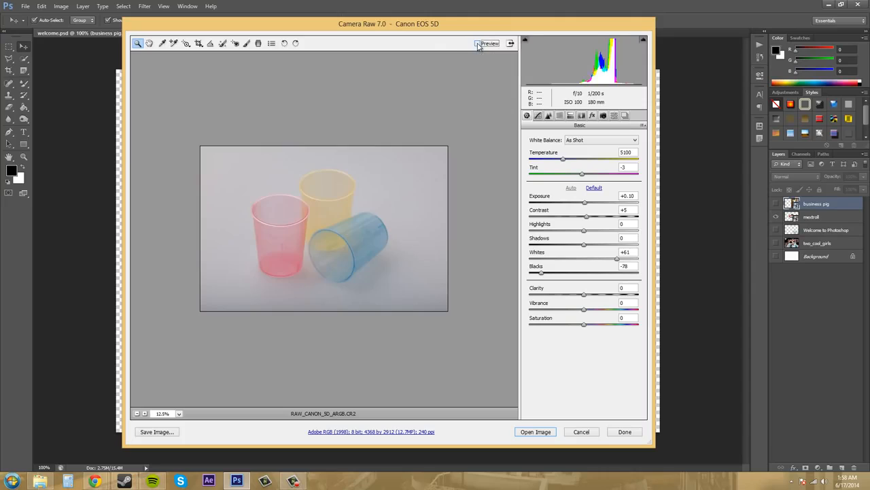
{"action": "left_click", "coordinate": [478, 43]}
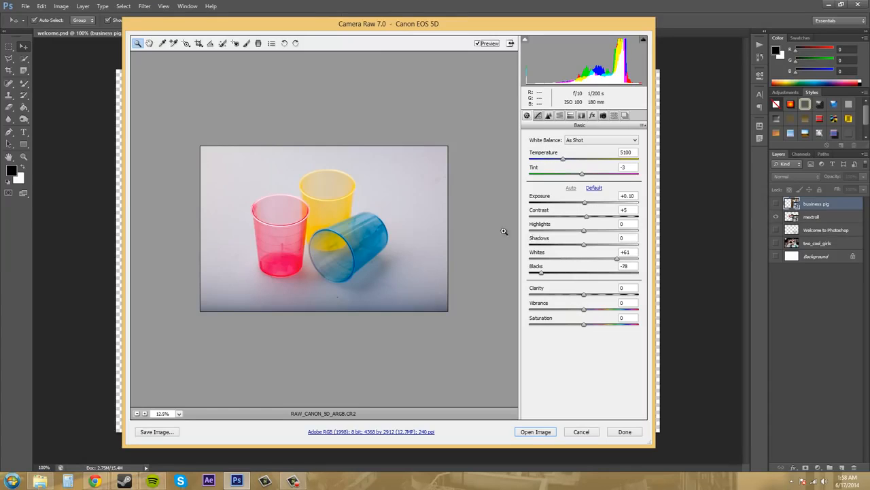
{"action": "left_click", "coordinate": [478, 44]}
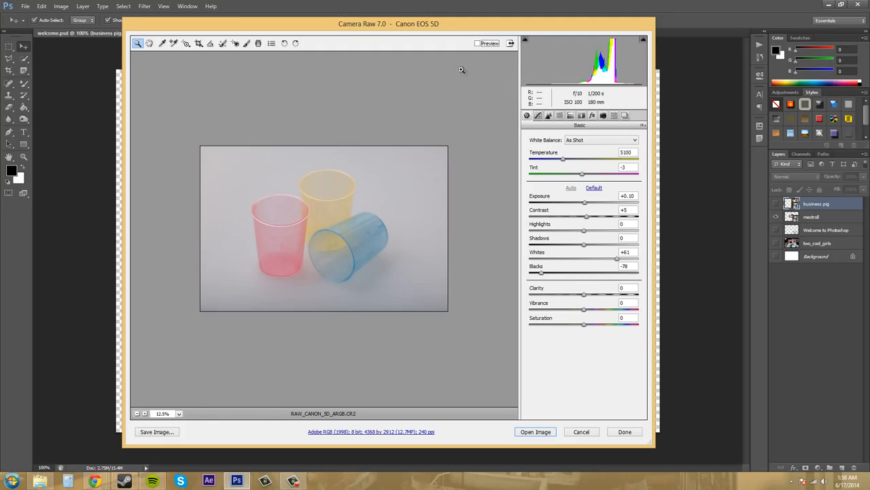
{"action": "left_click", "coordinate": [484, 43]}
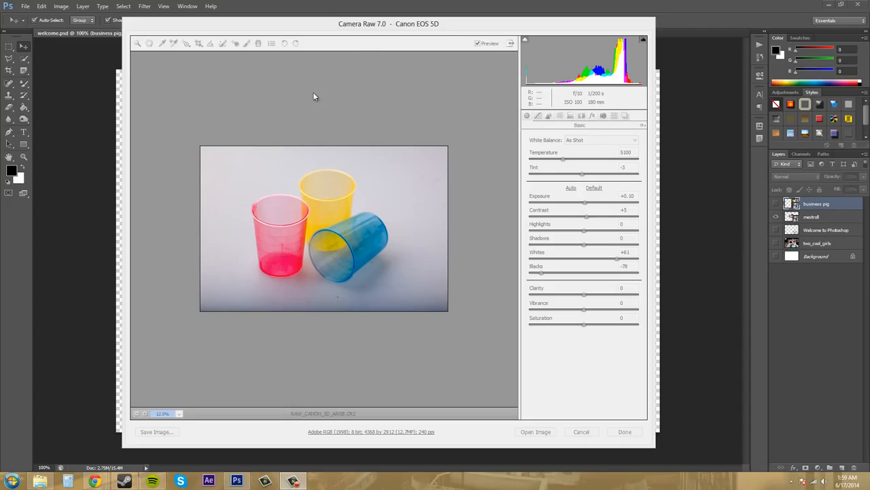
Inspect the cups up close at 25% with the Zoom tool and pan across them with the Hand tool
{"action": "left_click", "coordinate": [359, 51]}
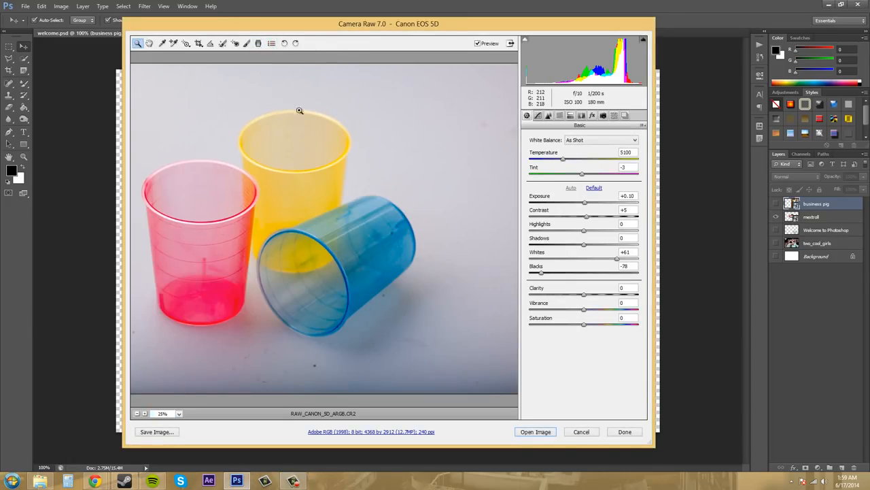
{"action": "left_click", "coordinate": [266, 167], "text": "alt"}
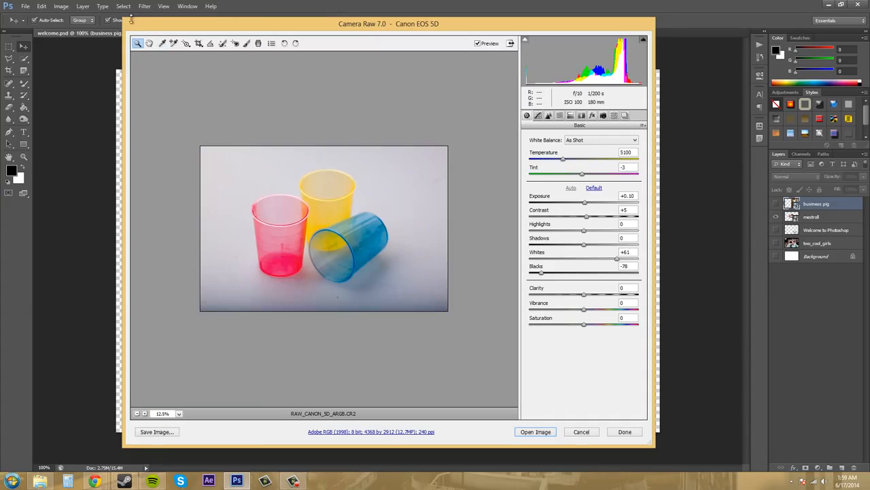
{"action": "left_click", "coordinate": [149, 43]}
{"action": "left_click", "coordinate": [137, 44]}
{"action": "left_click", "coordinate": [322, 211]}
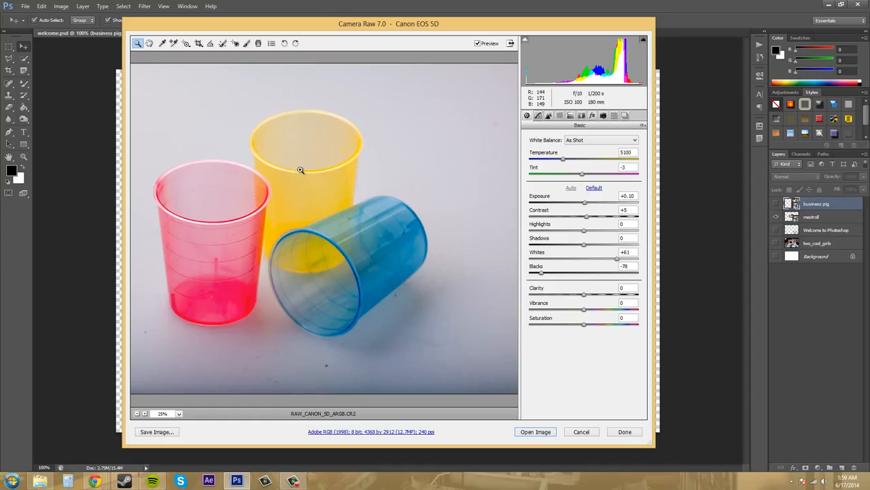
{"action": "left_click", "coordinate": [149, 44]}
{"action": "left_click_drag", "start_coordinate": [283, 217], "coordinate": [262, 204]}
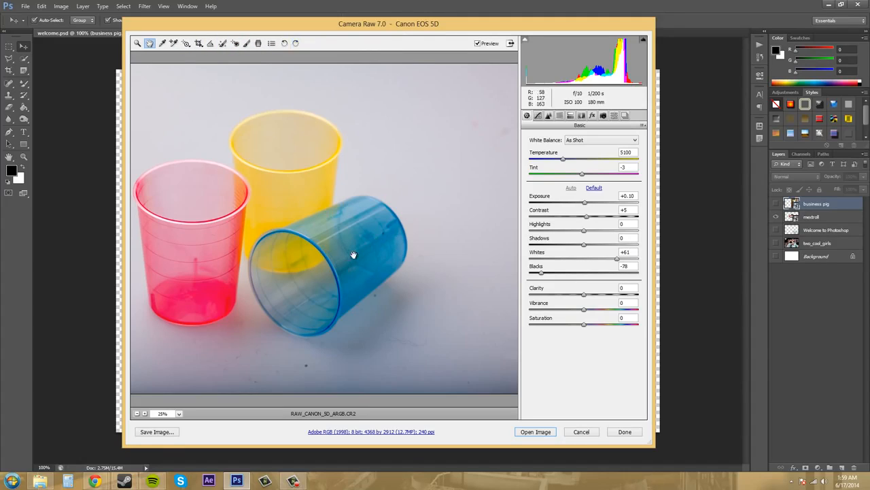
View the photo at 12.5%, 25% and 33.3% magnification, and fit the whole image in view
{"action": "left_click", "coordinate": [137, 413]}
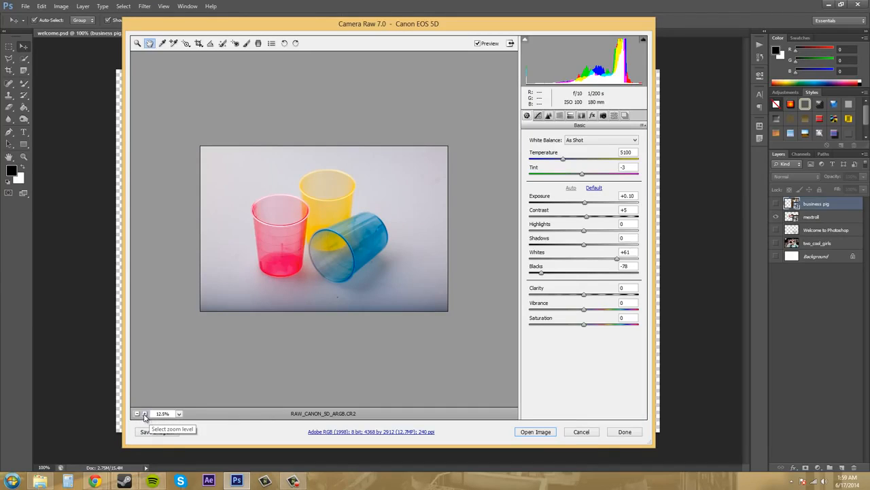
{"action": "left_click", "coordinate": [145, 413]}
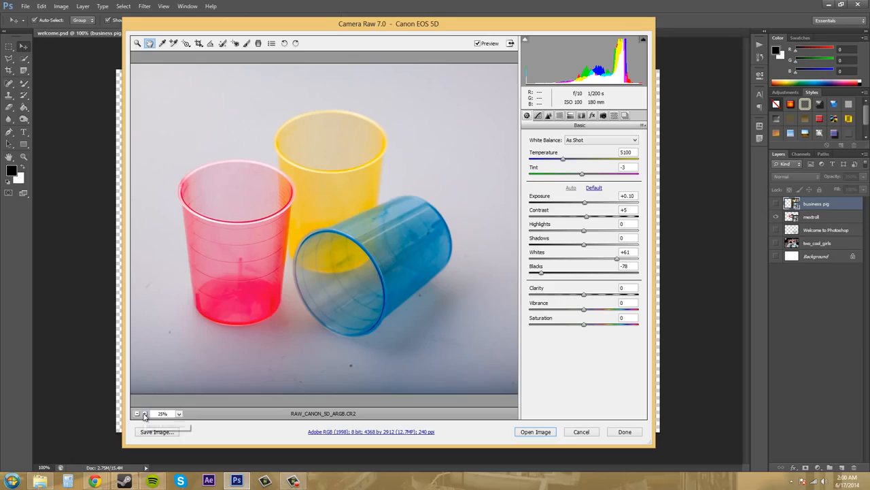
{"action": "left_click", "coordinate": [144, 413]}
{"action": "left_click", "coordinate": [180, 414]}
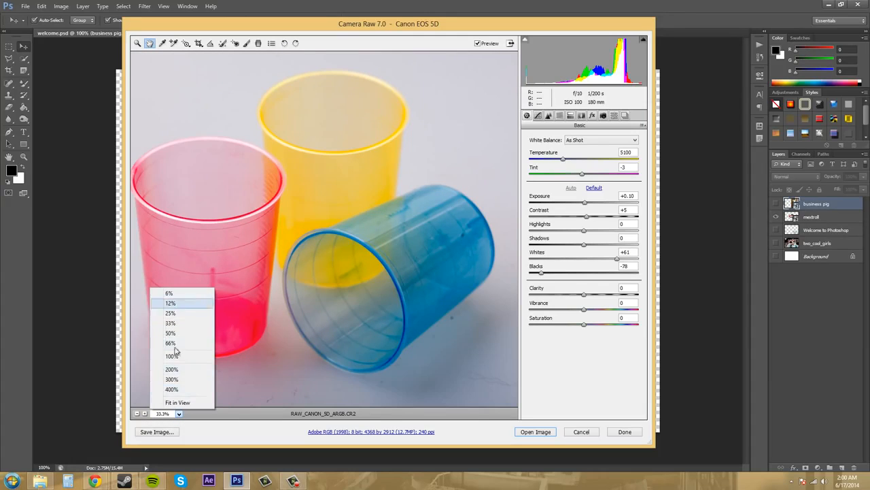
{"action": "left_click", "coordinate": [175, 403]}
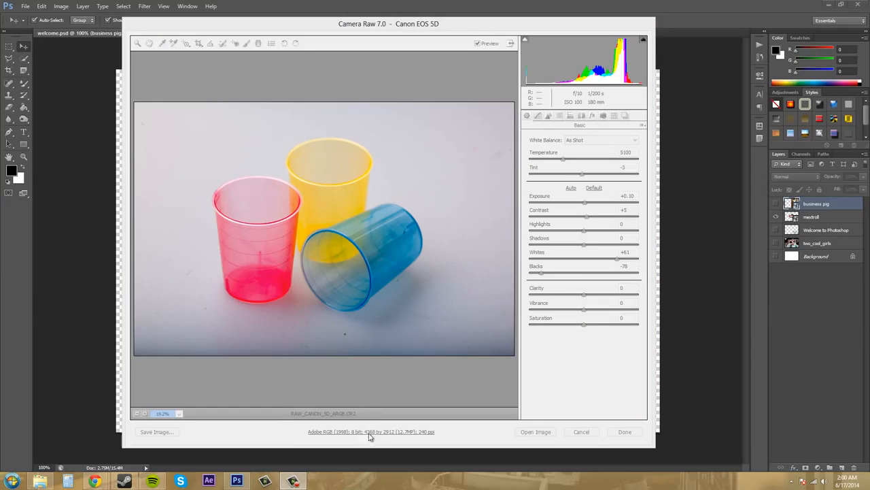
Examine the workflow options for the photo, including the available color spaces, bit depths and image sizes, and close them without changes
{"action": "left_click", "coordinate": [279, 426]}
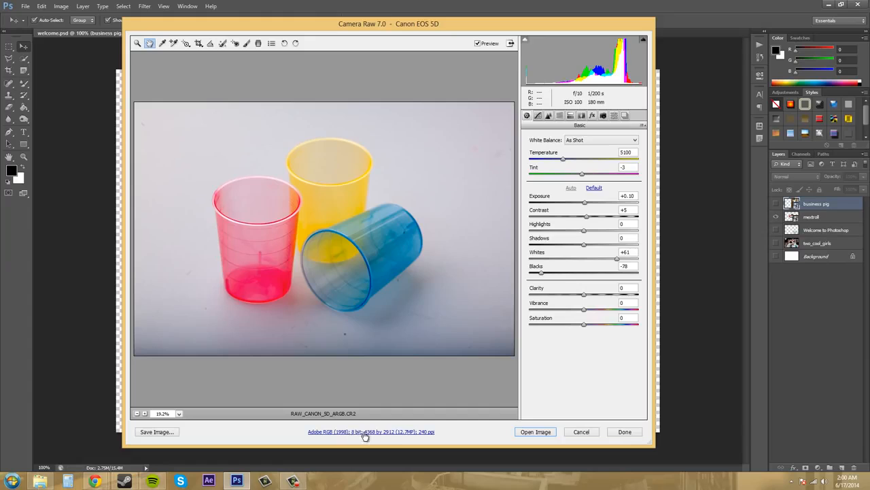
{"action": "left_click", "coordinate": [389, 434]}
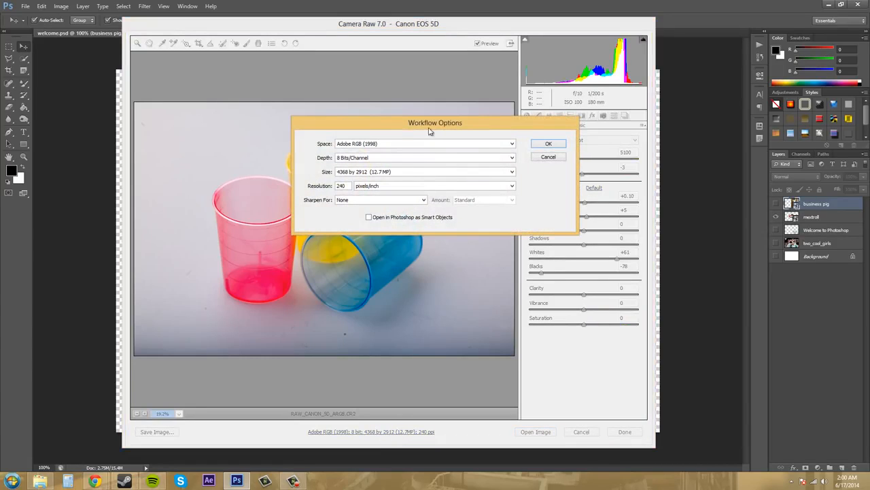
{"action": "left_click", "coordinate": [432, 143]}
{"action": "left_click", "coordinate": [434, 149]}
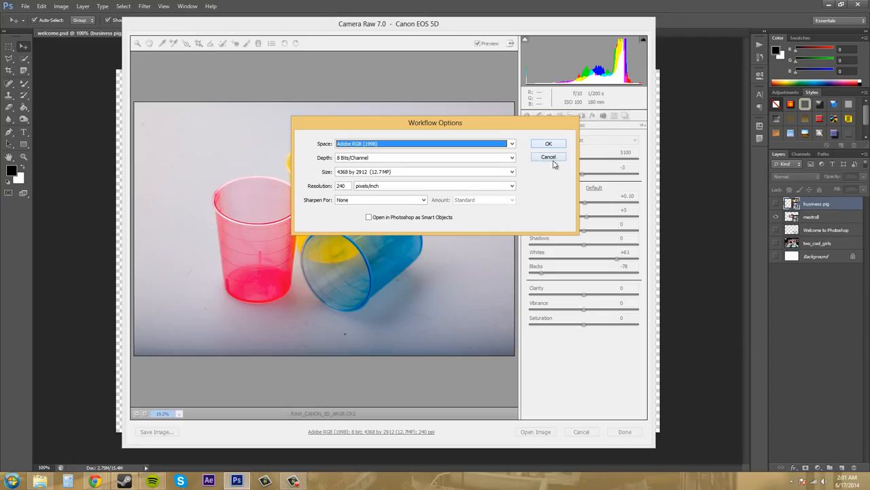
{"action": "left_click", "coordinate": [465, 158]}
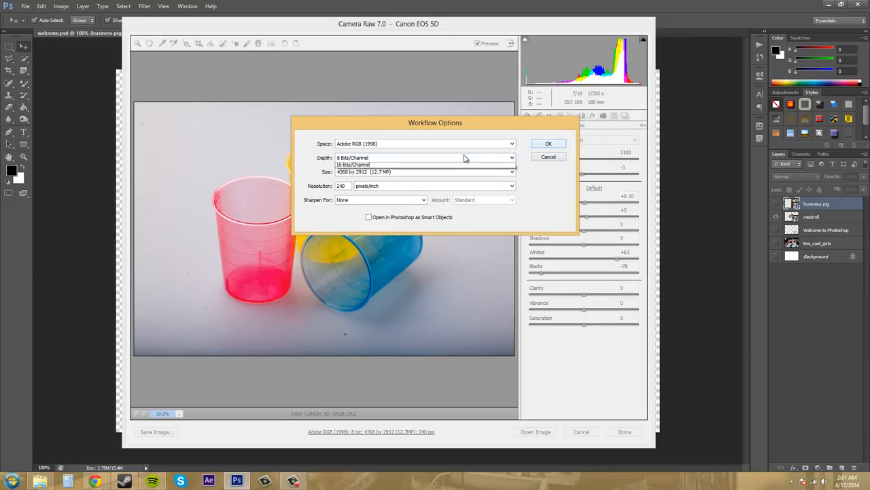
{"action": "left_click", "coordinate": [464, 158]}
{"action": "left_click", "coordinate": [426, 172]}
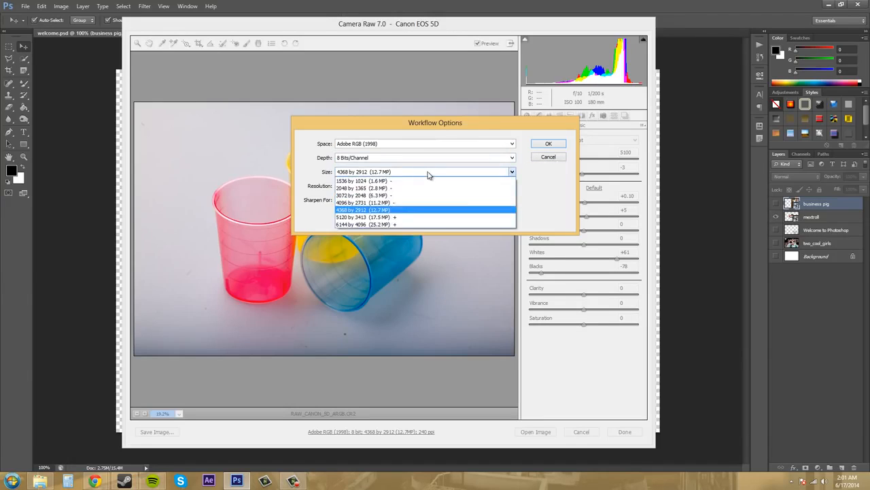
{"action": "left_click", "coordinate": [429, 174]}
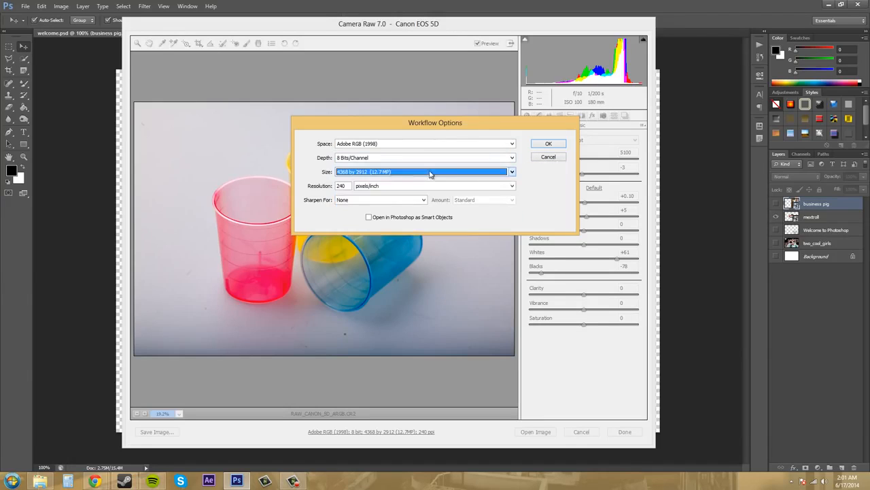
{"action": "left_click", "coordinate": [548, 145]}
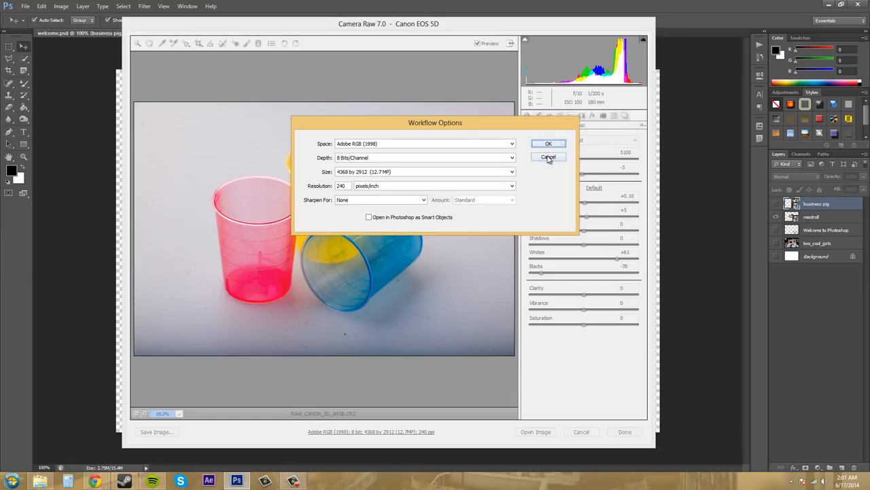
{"action": "left_click", "coordinate": [548, 156]}
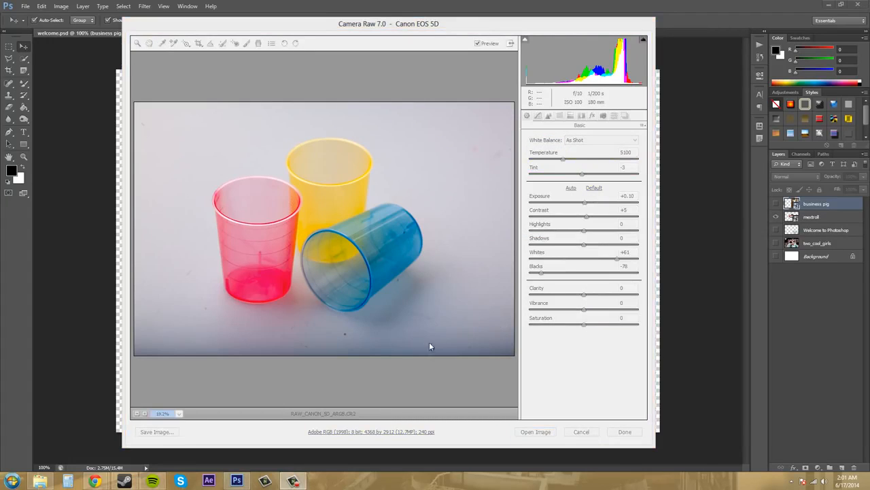
{"action": "left_click", "coordinate": [451, 301]}
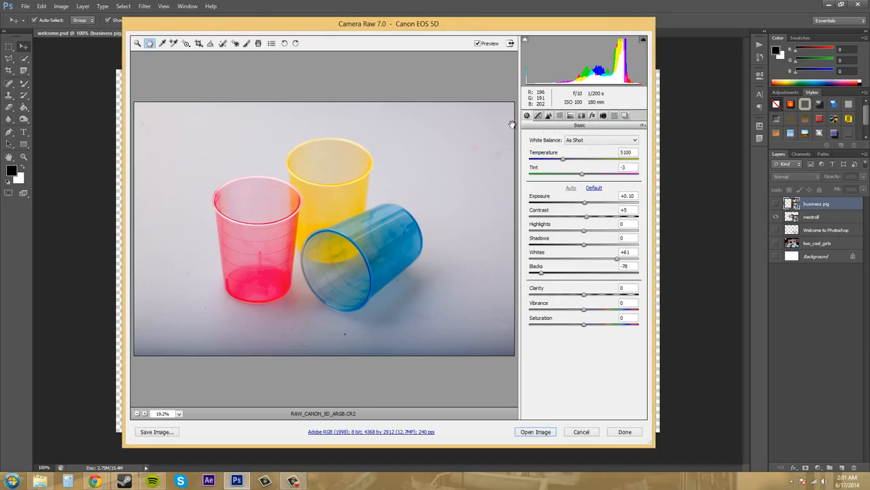
Review the commands for loading, saving and resetting Camera Raw settings, and shift the Camera Raw window aside
{"action": "left_click", "coordinate": [643, 125]}
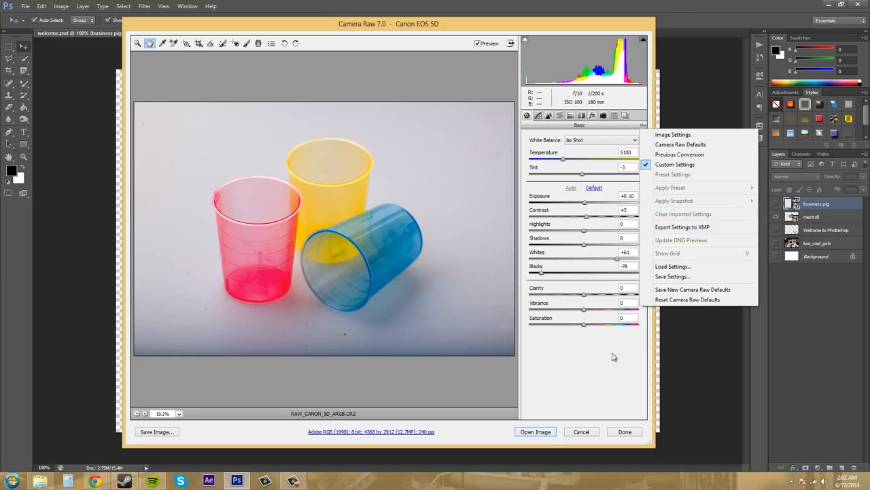
{"action": "left_click", "coordinate": [571, 354]}
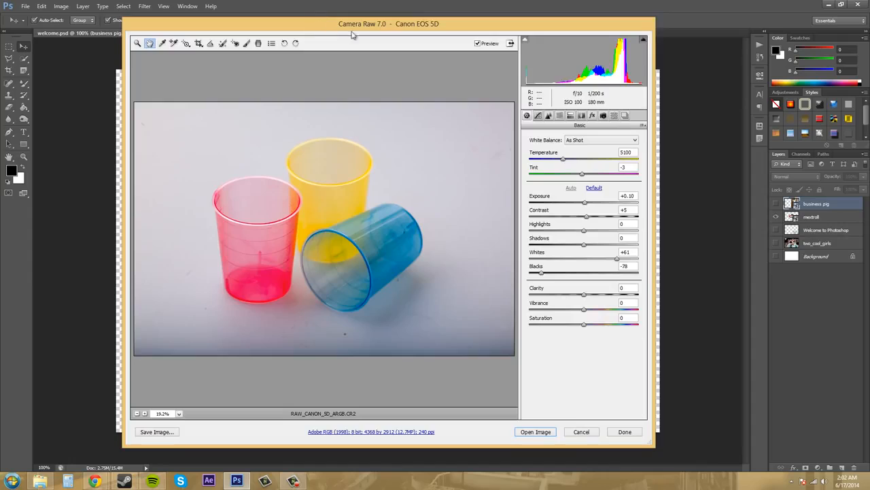
{"action": "left_click_drag", "start_coordinate": [345, 32], "coordinate": [402, 38]}
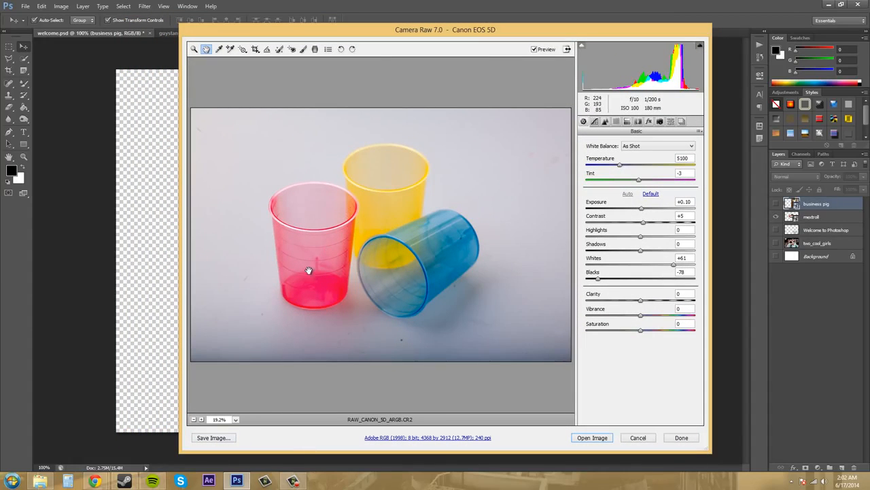
Save the photo in the same location as a Digital Negative with the .dng extension, and open the image in Photoshop
{"action": "left_click", "coordinate": [219, 442]}
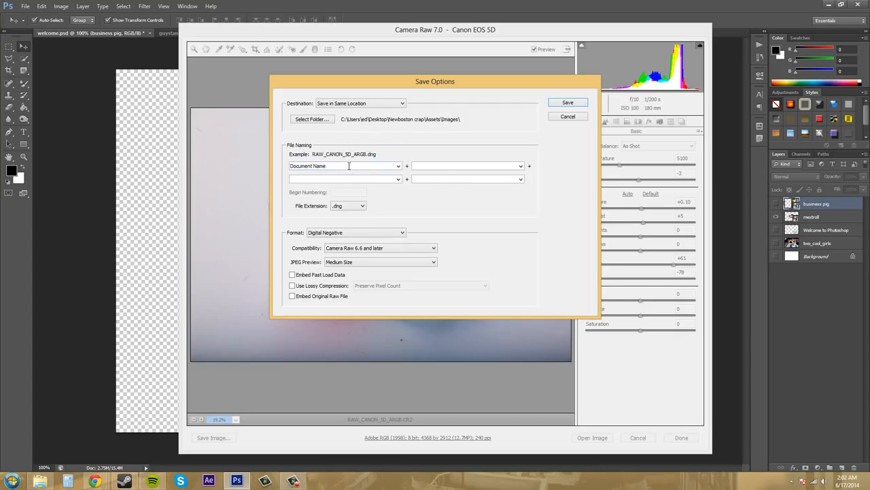
{"action": "left_click", "coordinate": [361, 207]}
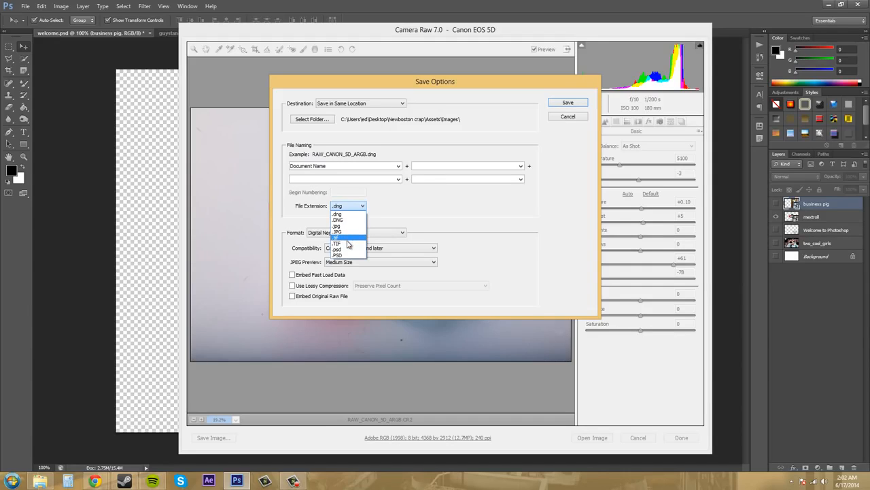
{"action": "left_click", "coordinate": [482, 212]}
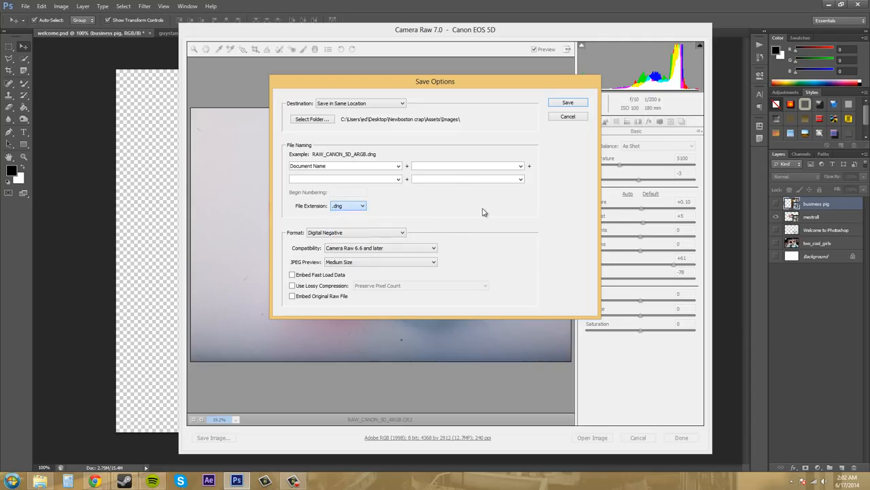
{"action": "left_click", "coordinate": [390, 235]}
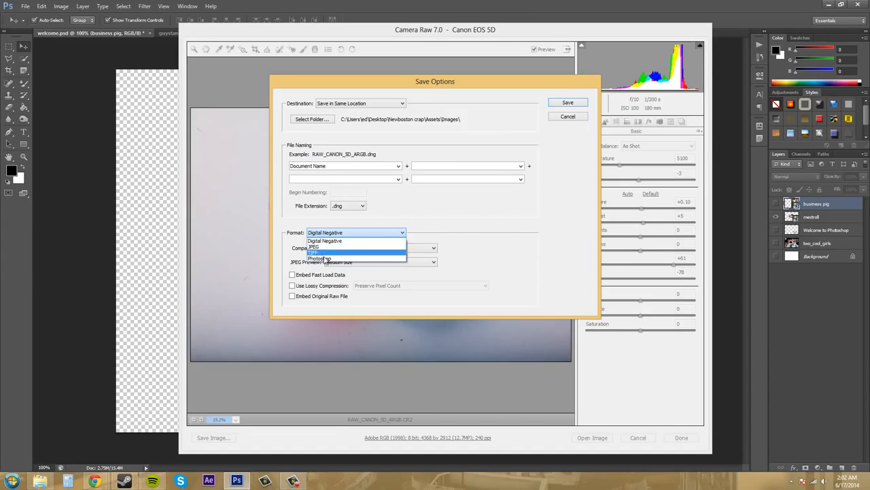
{"action": "left_click", "coordinate": [503, 229]}
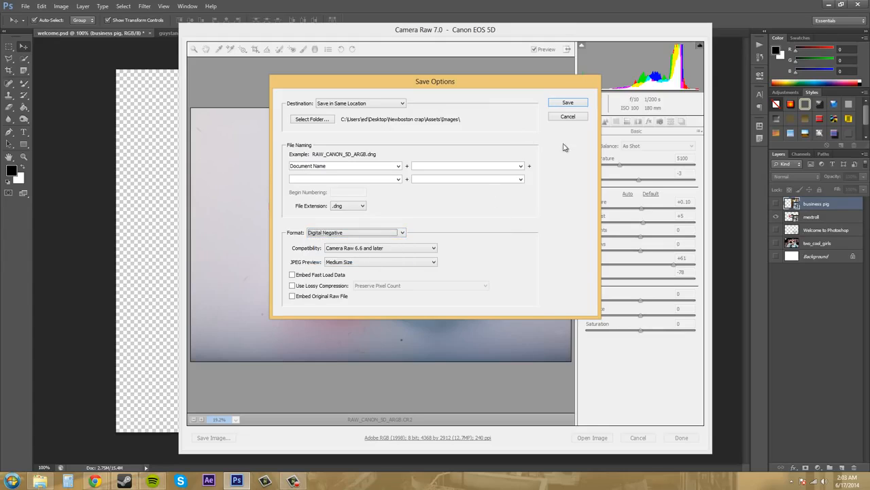
{"action": "left_click", "coordinate": [565, 103]}
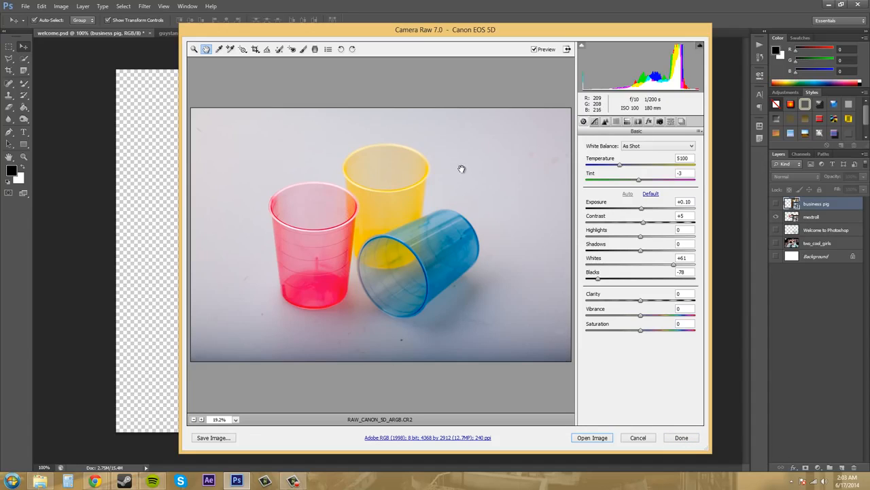
{"action": "left_click", "coordinate": [591, 437]}
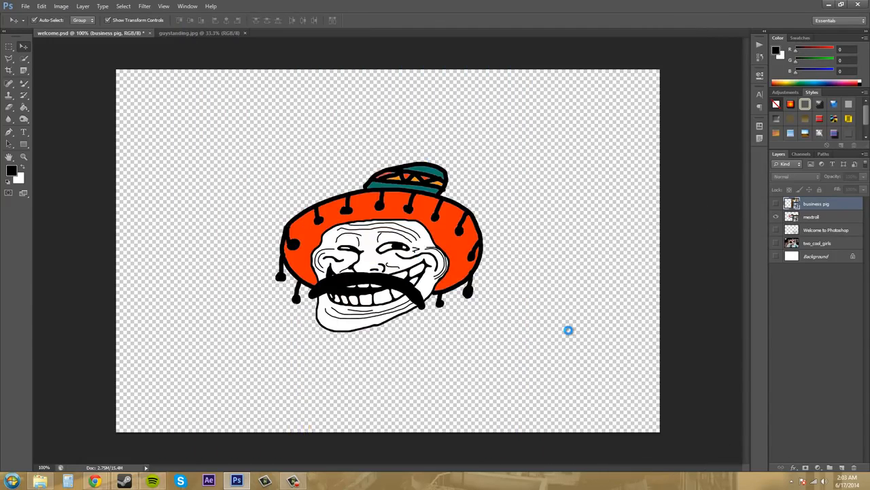